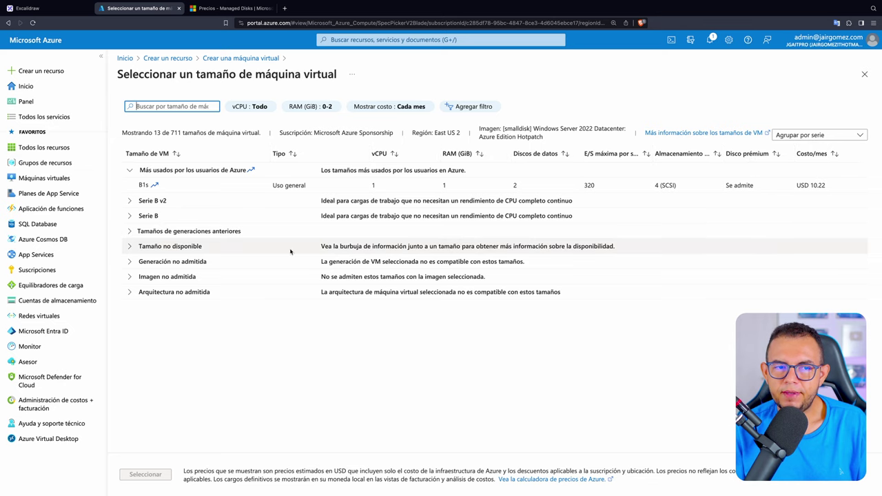
Examine the B1s size's monthly cost and premium disk support, and expand the Serie B v2, previous-generation, unavailable and unsupported-generation size groups
left_click(130, 201)
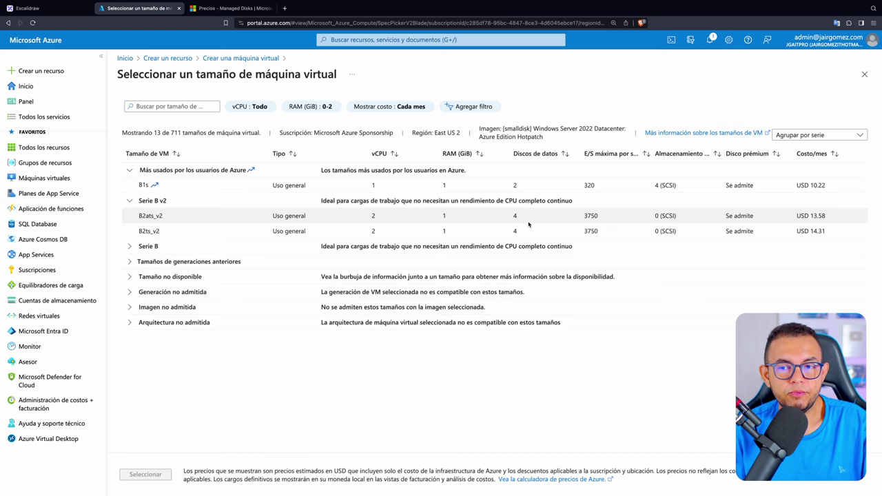
left_click(818, 183)
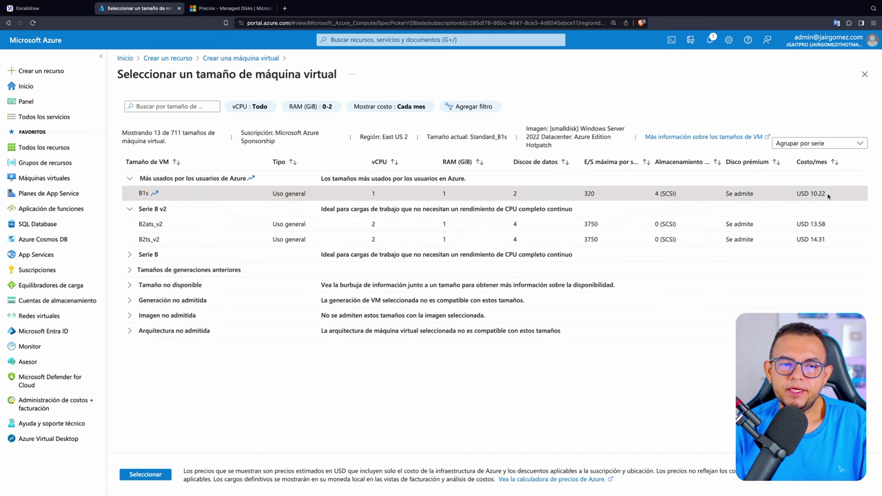
left_click_drag(819, 193, 799, 195)
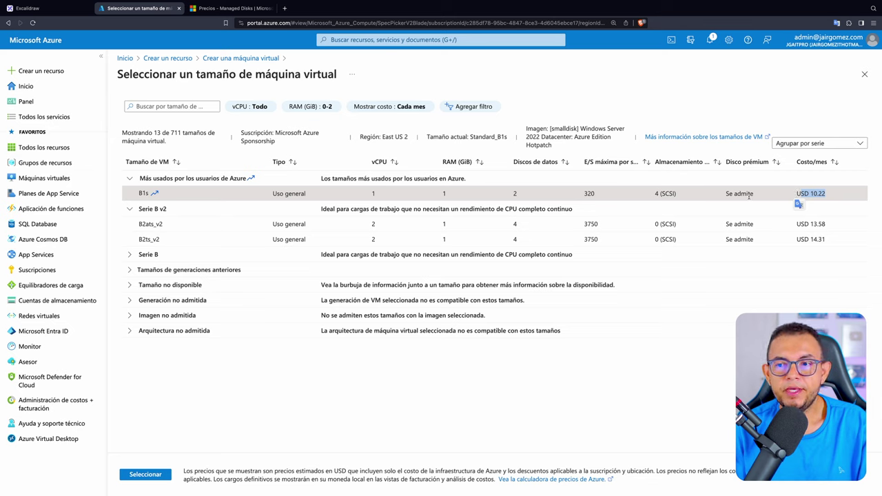
left_click_drag(758, 196, 722, 196)
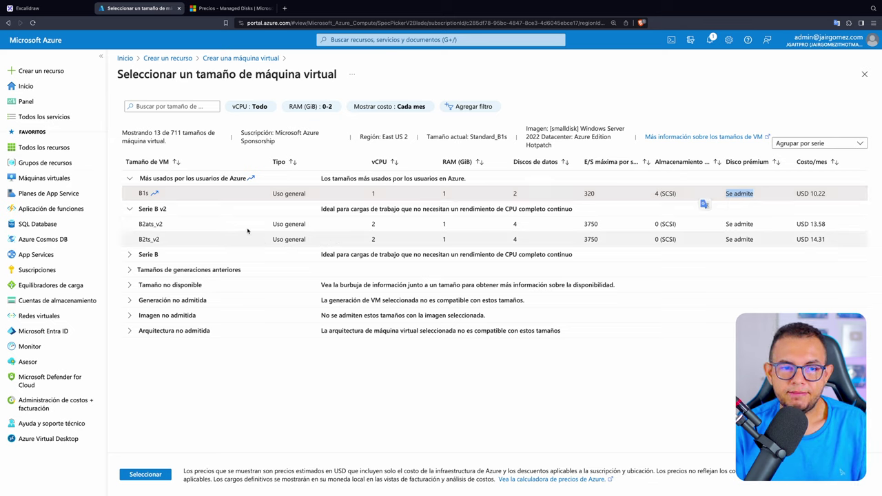
left_click(130, 272)
left_click(129, 300)
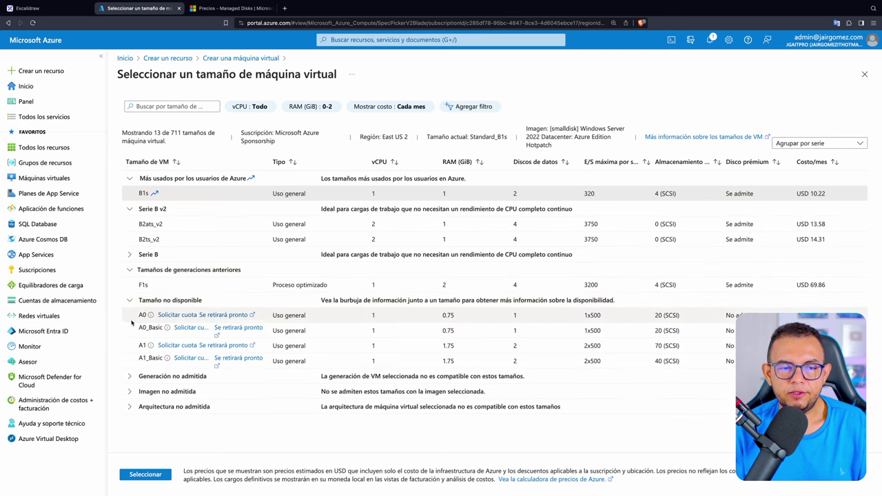
left_click(129, 376)
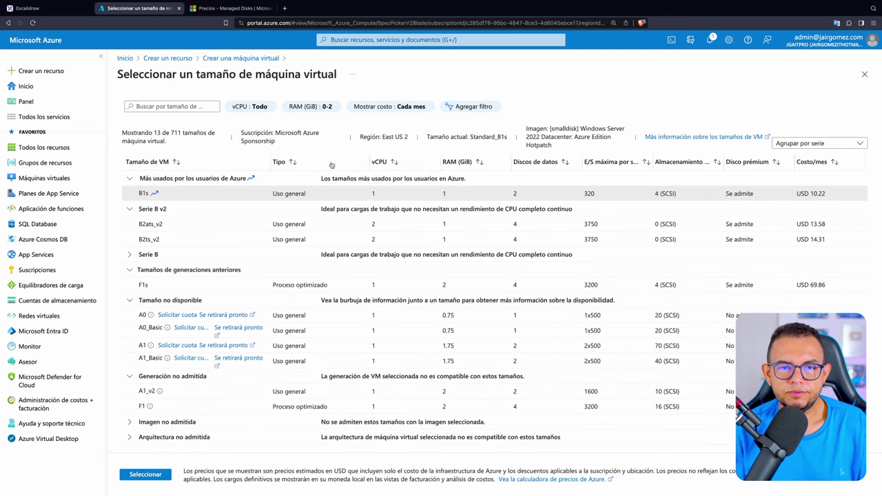
Set the RAM (GiB) filter of the VM size list to Todo
left_click(328, 109)
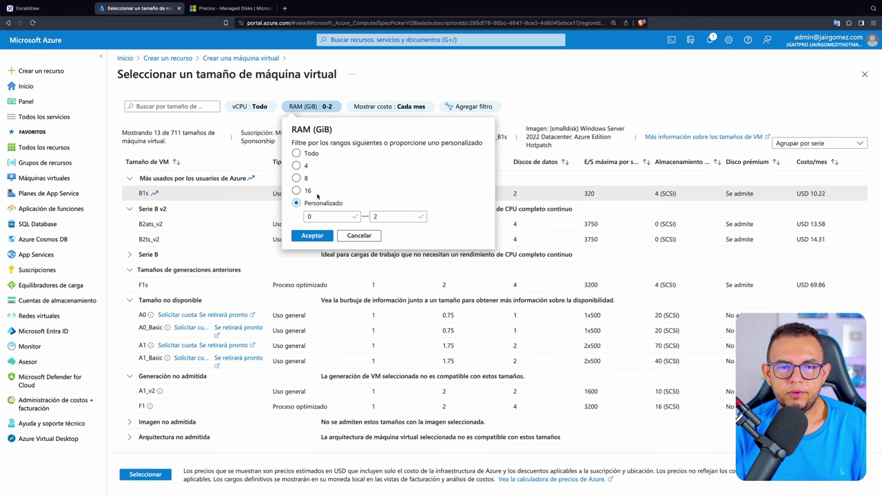
left_click(296, 153)
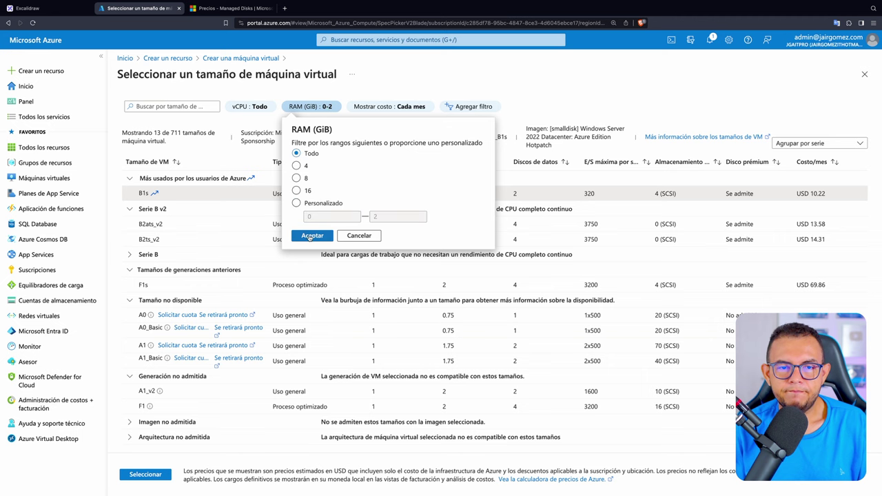
left_click(312, 235)
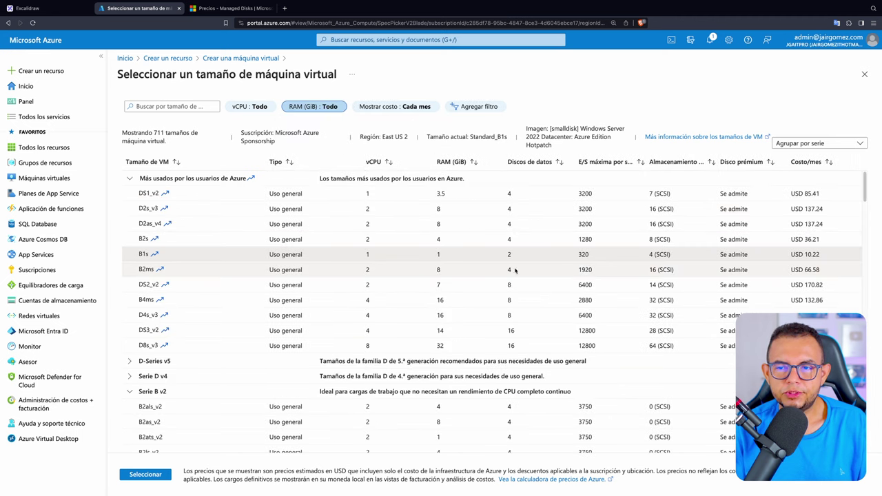
Review the VM size groups across the unfiltered list, checking premium disk support for the A0 size under Tamaño no disponible
scroll(755, 253, "down", 3)
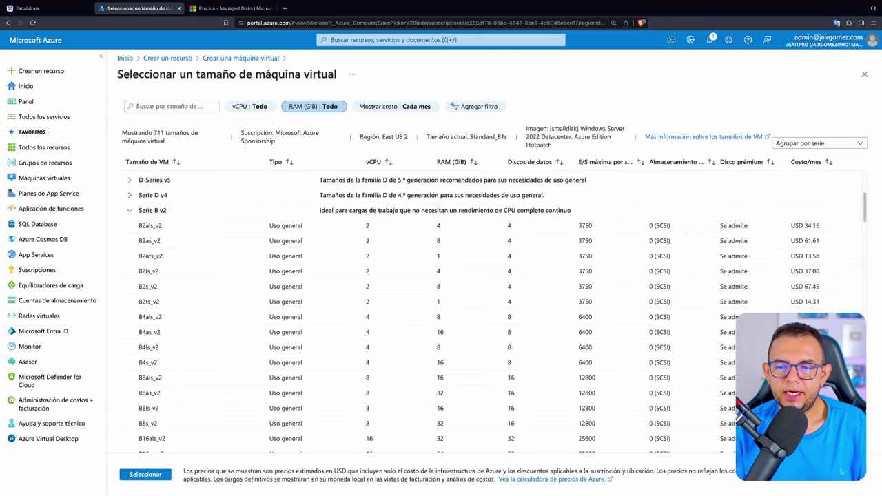
scroll(755, 289, "down", 5)
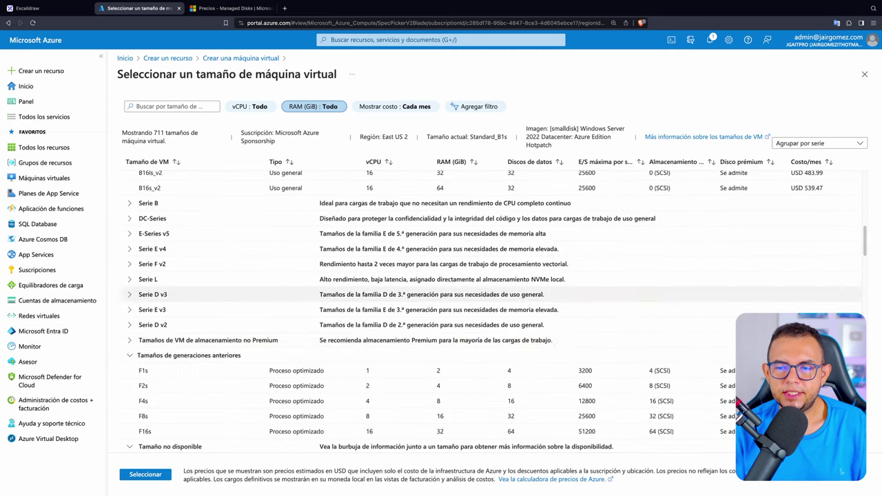
scroll(458, 294, "down", 3)
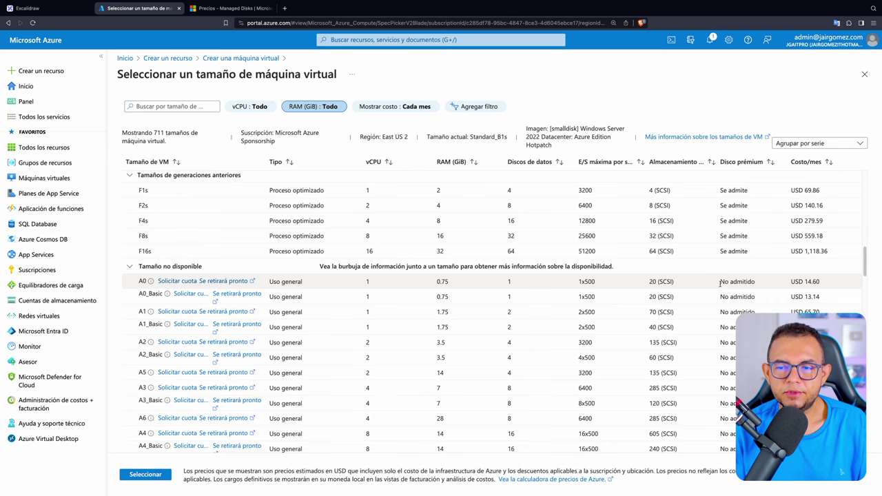
left_click_drag(720, 283, 749, 288)
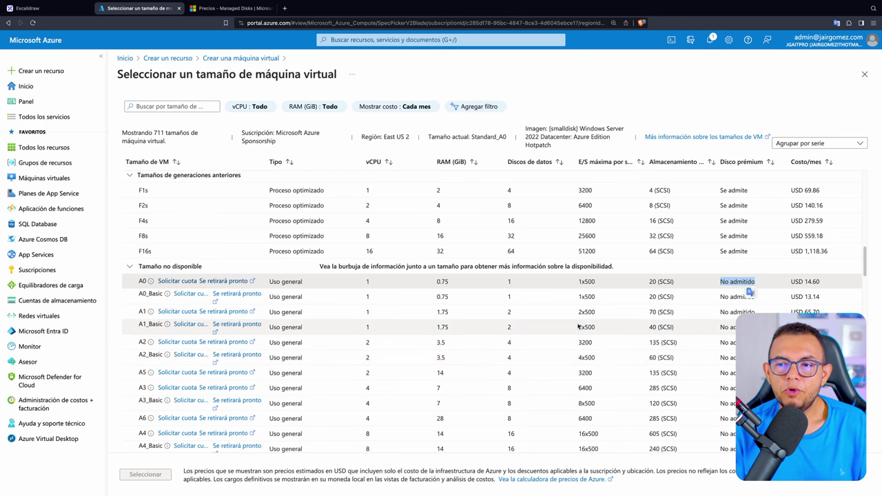
scroll(578, 324, "up", 3)
scroll(577, 324, "up", 10)
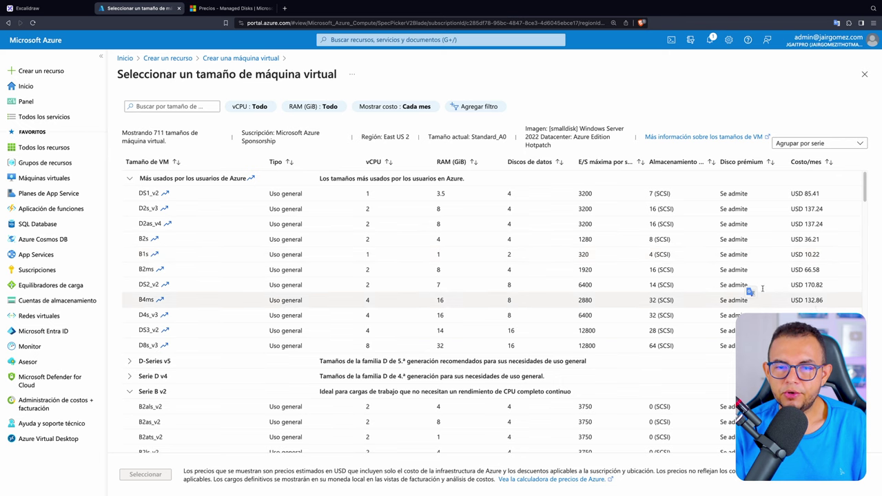
Choose D2as_v4 as the virtual machine's size and proceed to the disk settings
left_click(220, 231)
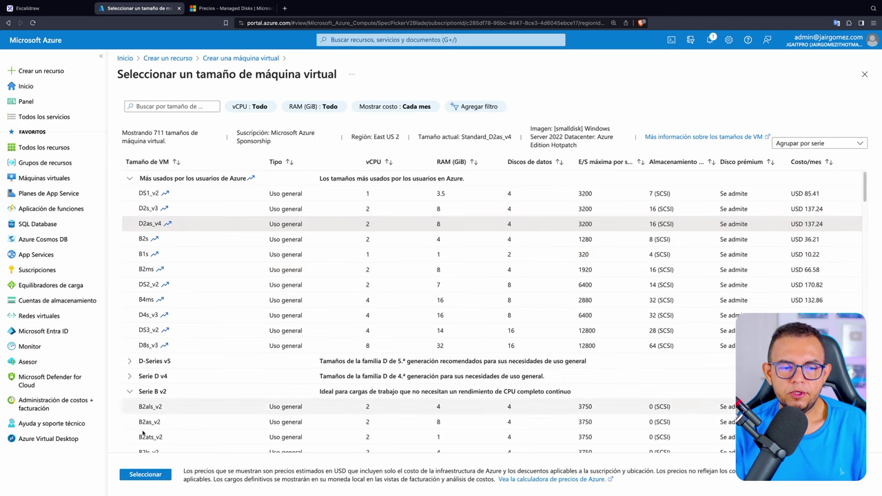
left_click(145, 473)
scroll(498, 291, "down", 5)
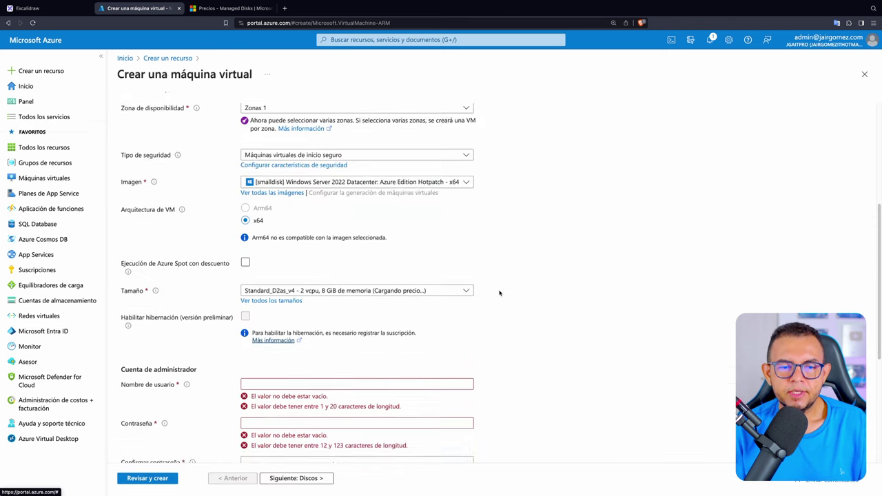
scroll(500, 292, "down", 1)
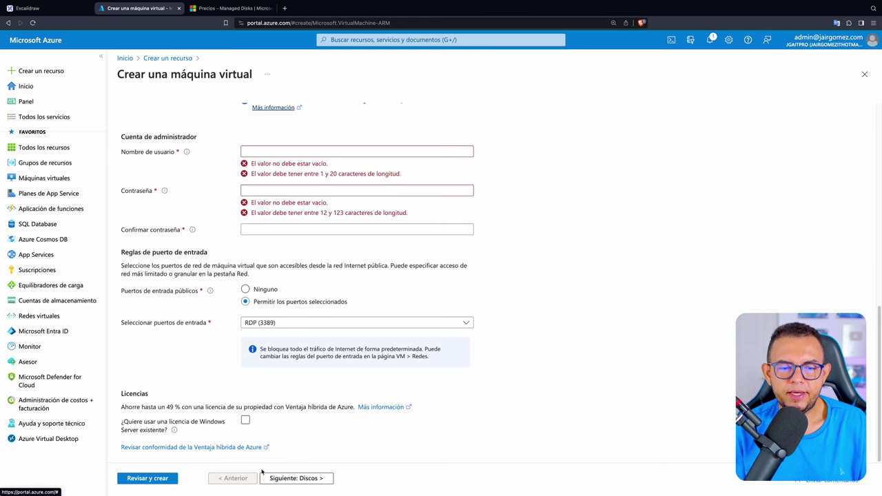
left_click(297, 479)
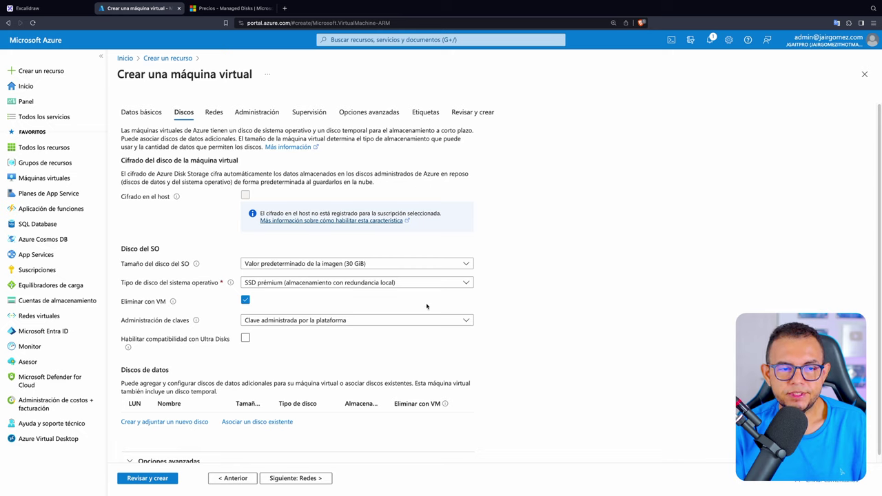
Set the operating system disk size to 64 GiB (P6)
left_click(391, 267)
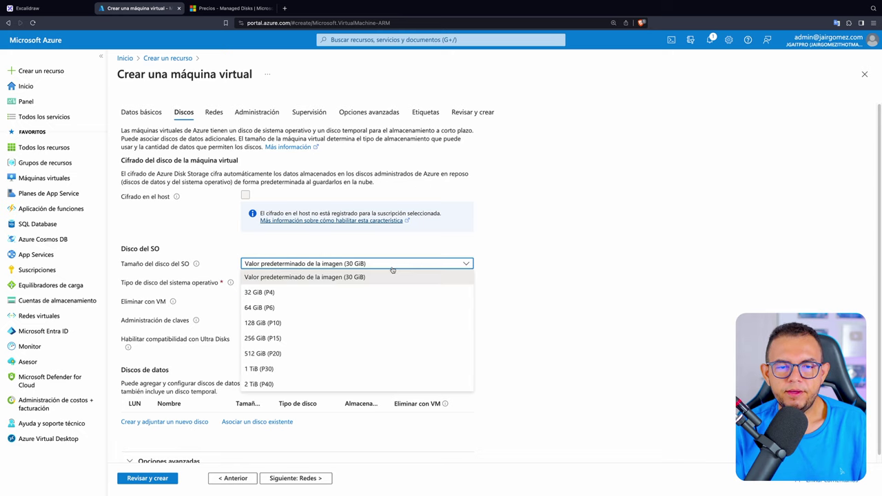
left_click(293, 307)
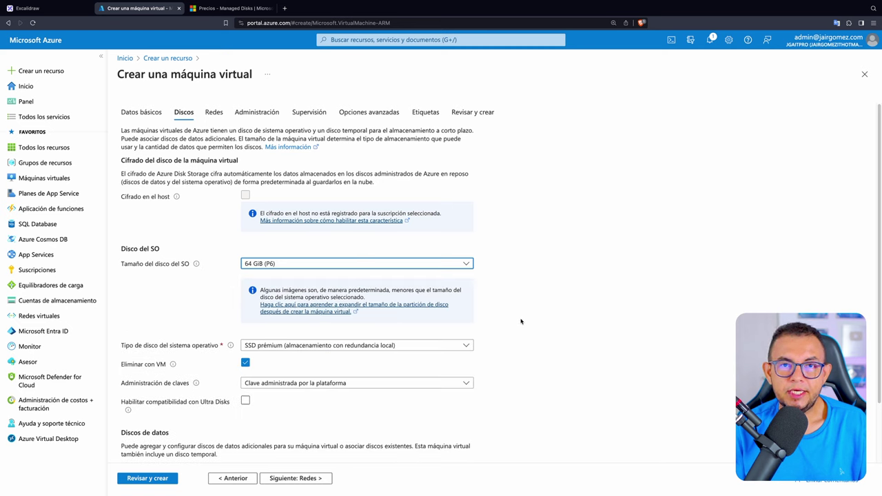
left_click(339, 265)
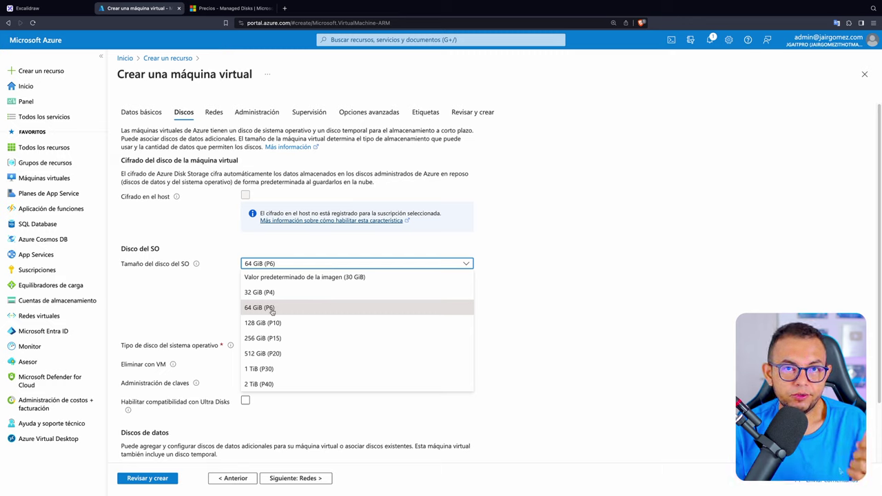
left_click(510, 273)
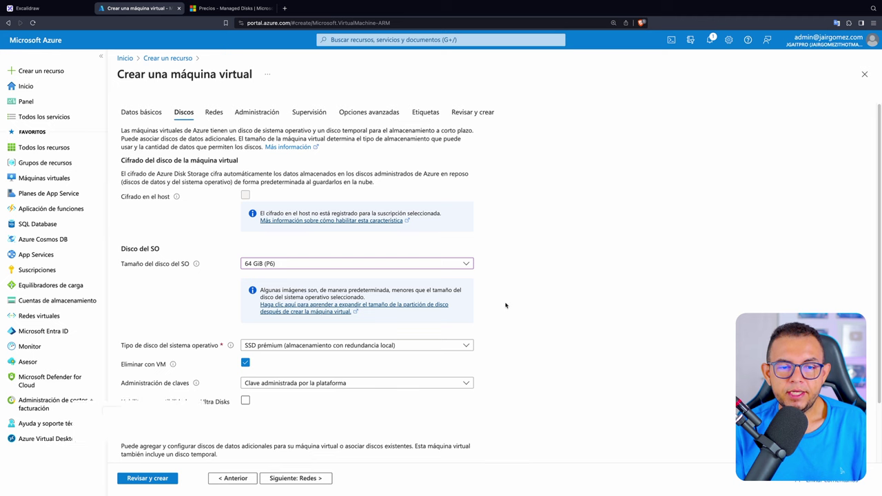
Set the operating system disk type to SSD estándar with locally redundant storage
scroll(516, 317, "down", 1)
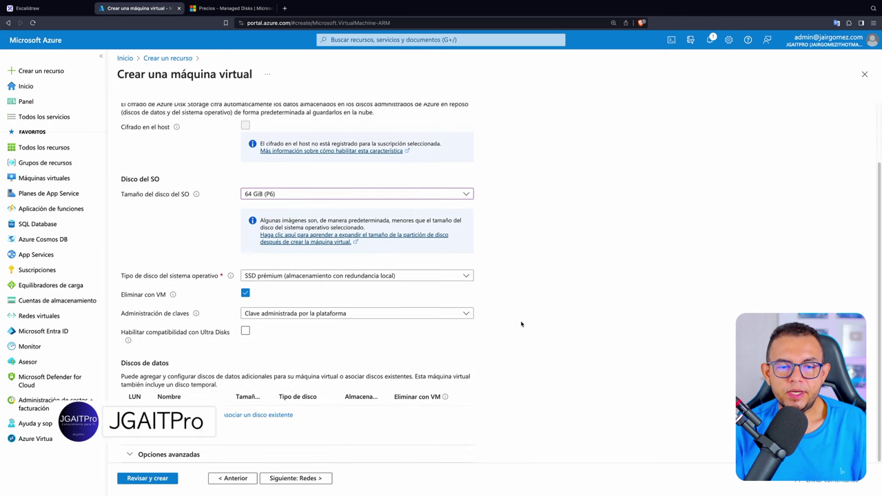
left_click(346, 276)
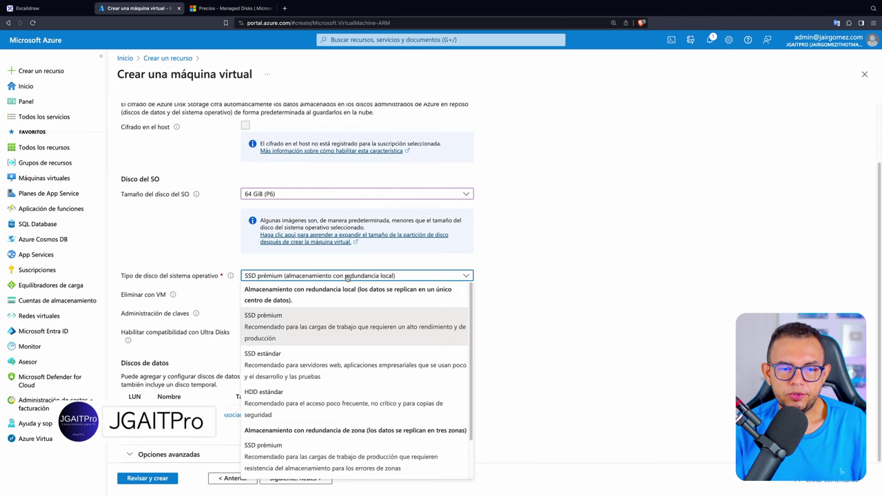
left_click(304, 367)
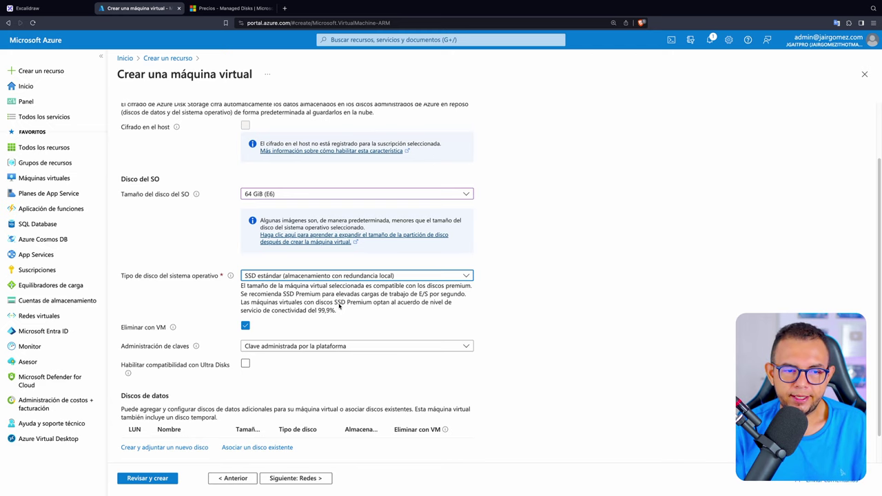
Review the zone-redundant disk options and set the operating system disk type to HDD estándar with locally redundant storage
left_click(365, 280)
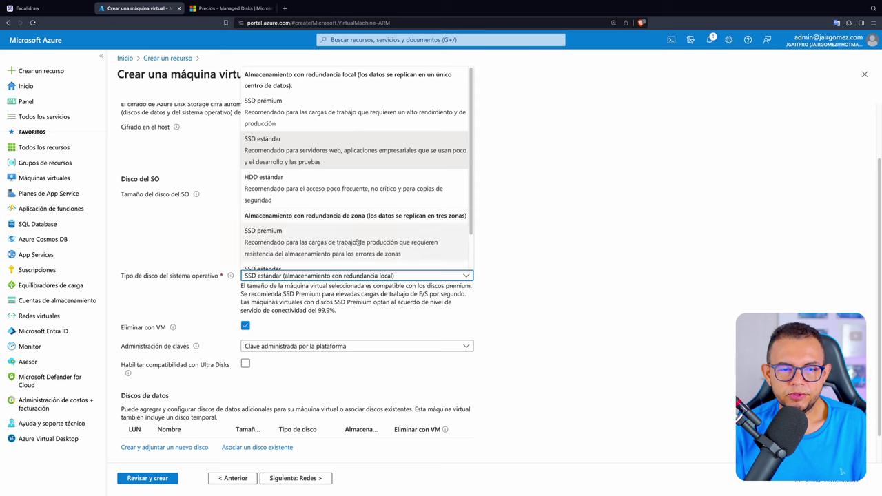
scroll(354, 235, "down", 1)
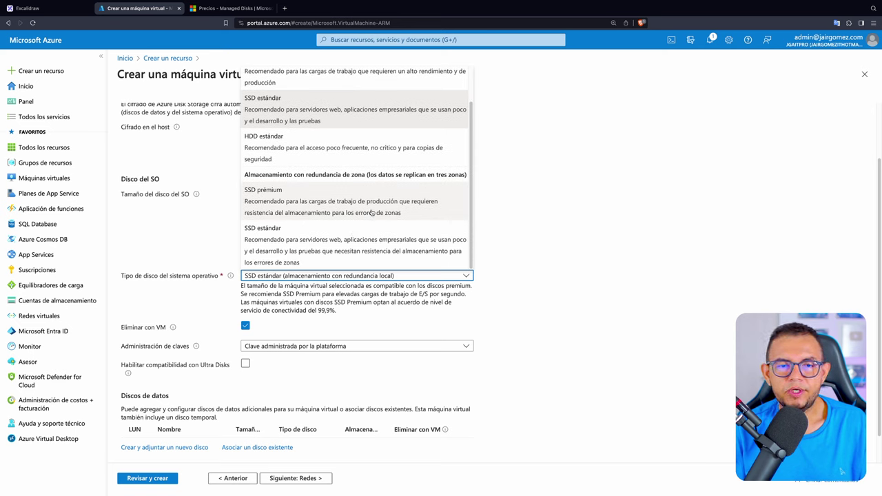
scroll(406, 213, "up", 1)
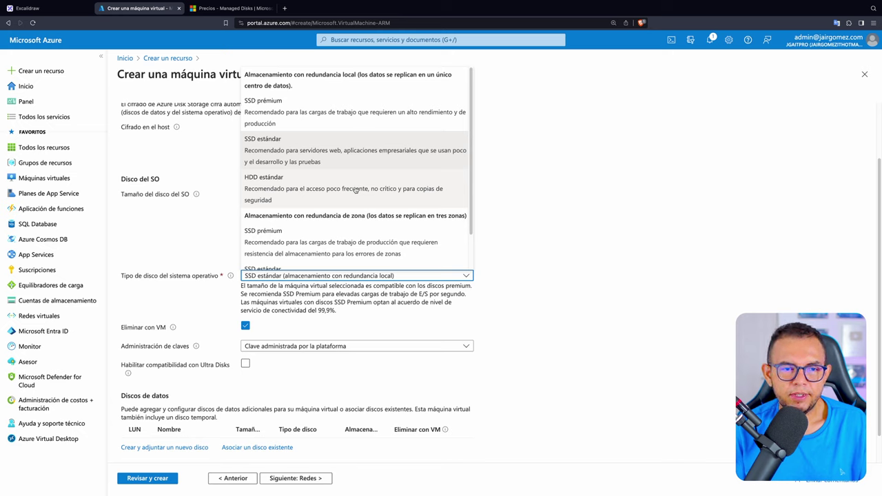
left_click(287, 193)
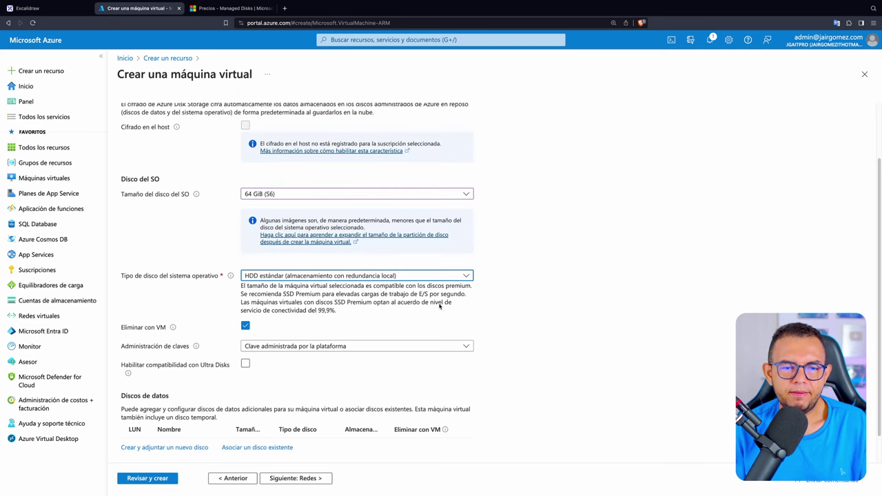
left_click(560, 314)
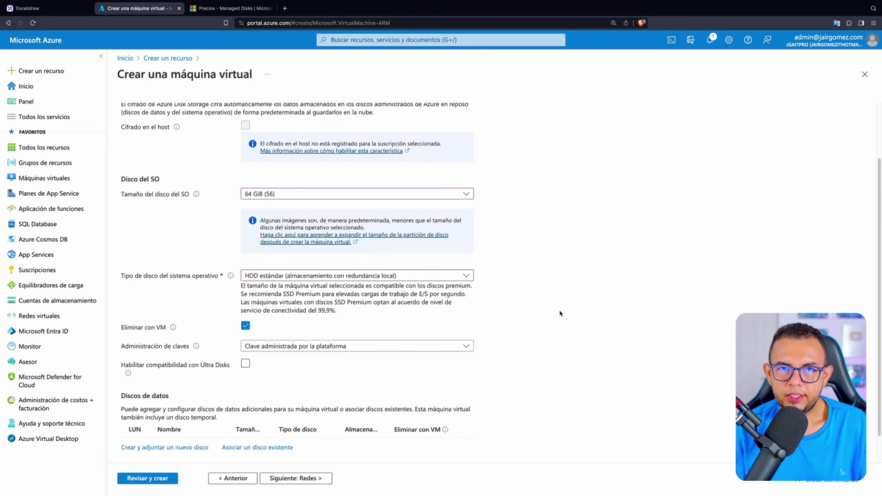
Try to create and attach a new data disk to the virtual machine
scroll(560, 313, "down", 1)
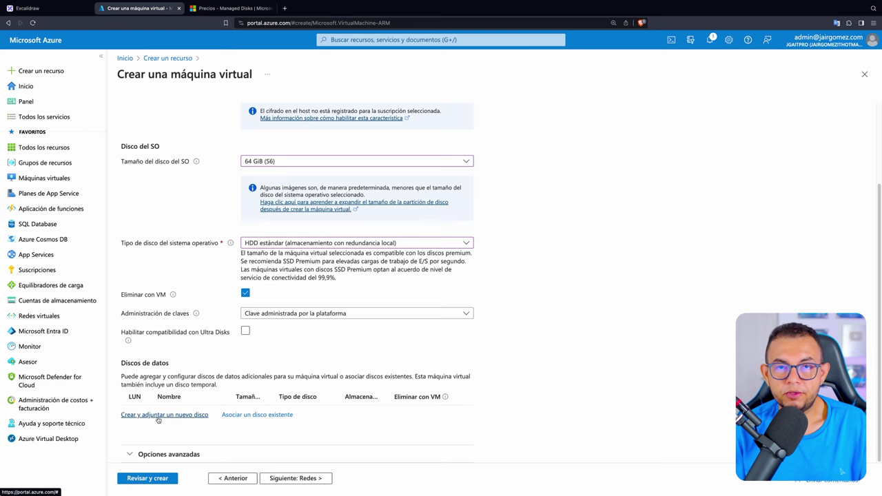
scroll(191, 227, "up", 2)
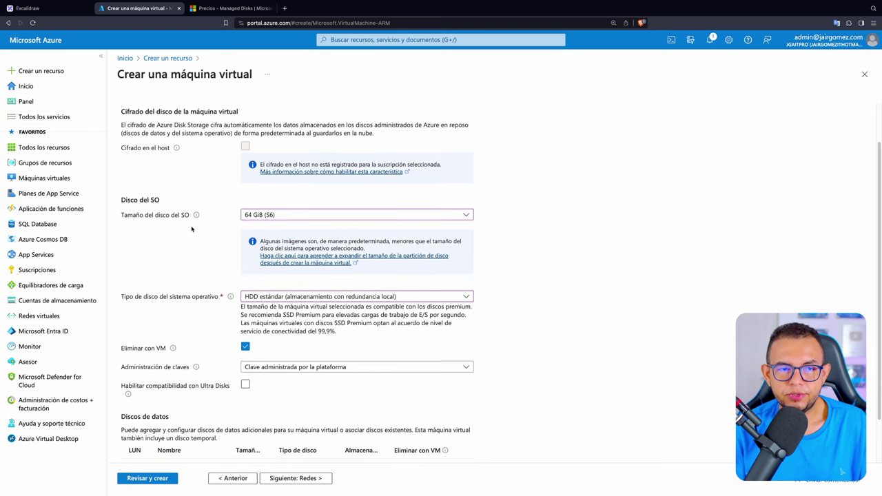
scroll(186, 249, "down", 2)
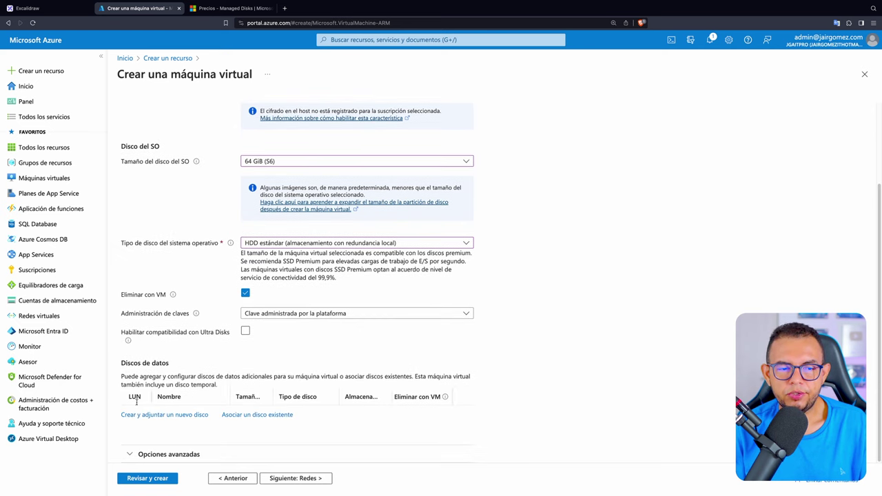
left_click(186, 415)
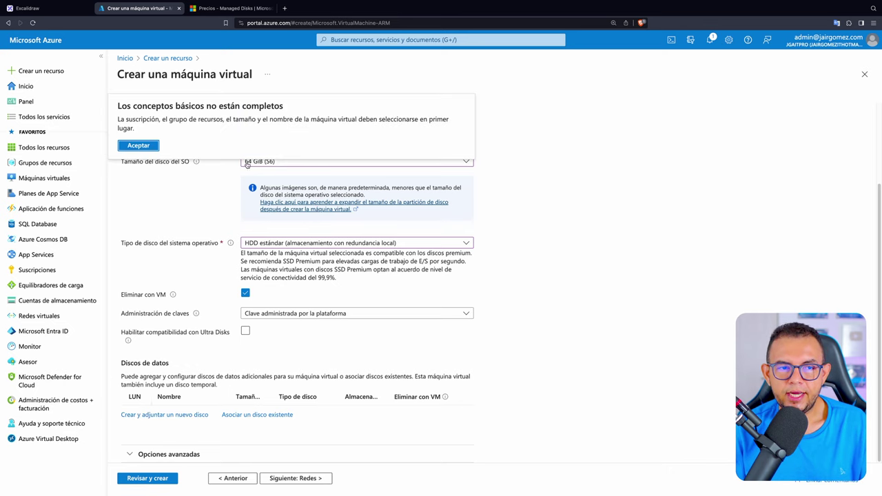
left_click(139, 145)
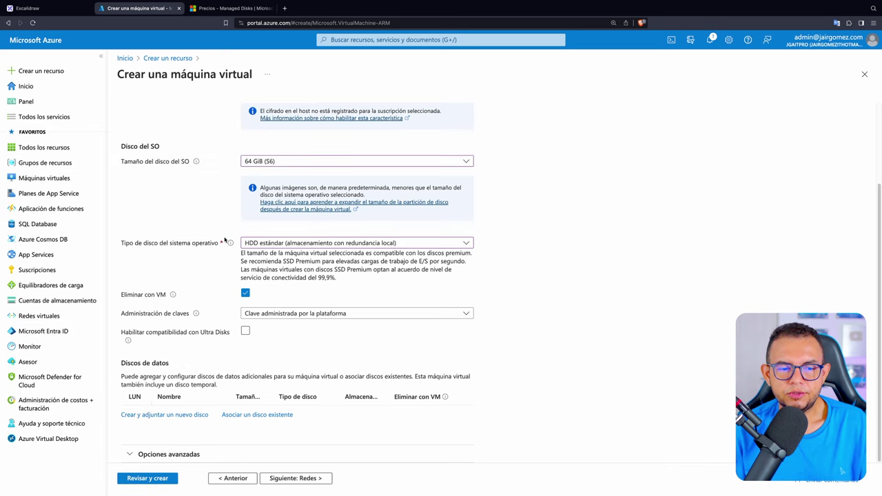
Try again to create and attach a new data disk, and dismiss the notice
scroll(224, 239, "up", 3)
scroll(201, 253, "down", 3)
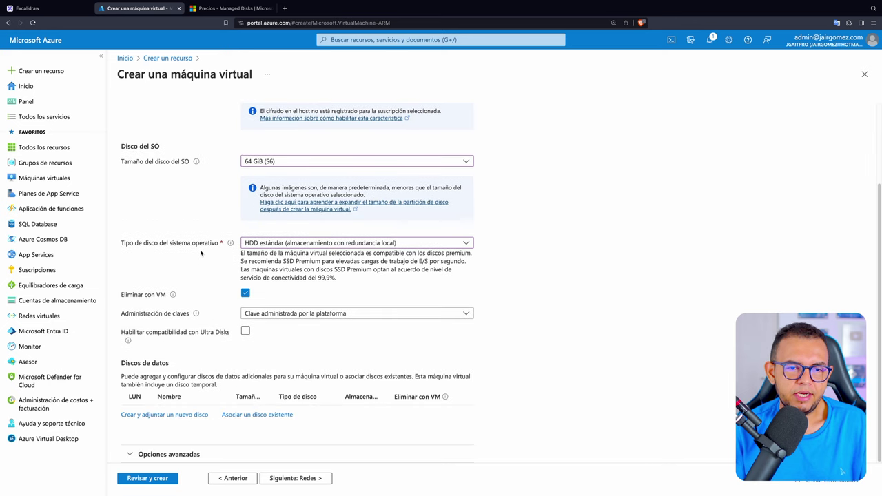
left_click(209, 418)
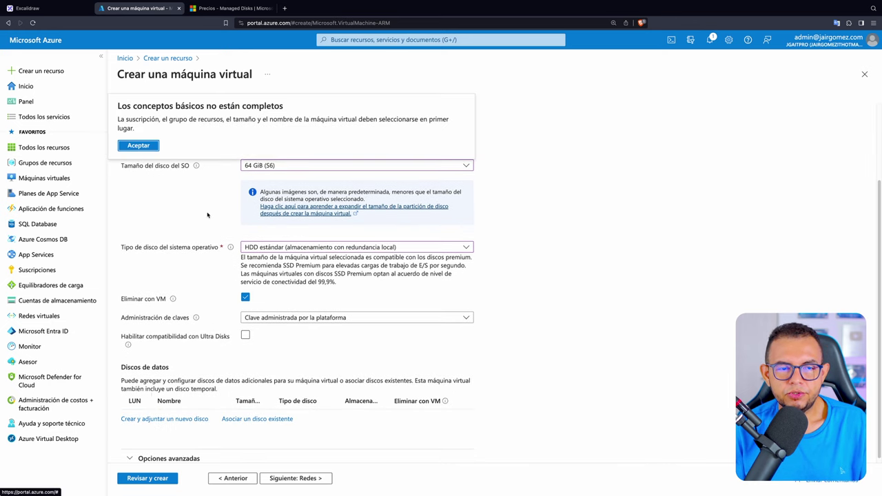
left_click(141, 147)
In the basic data, select the resource group addslan-rg and name the virtual machine dsdsdsfds
scroll(207, 306, "up", 3)
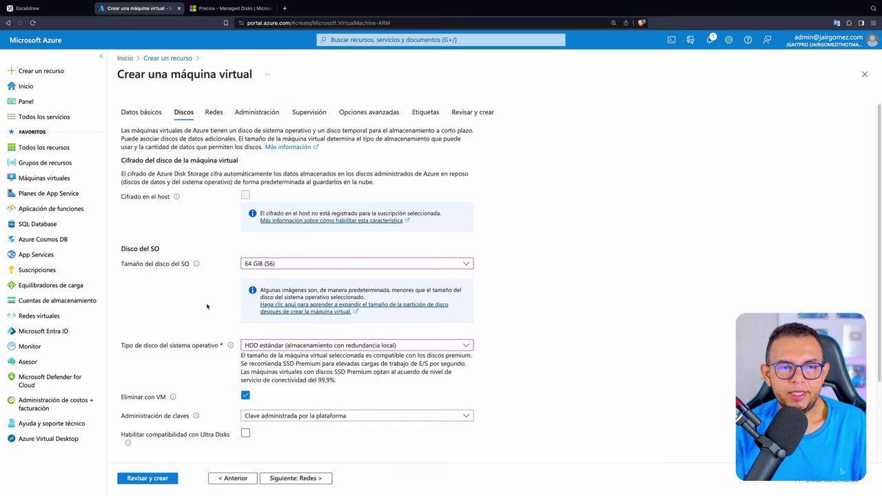
left_click(141, 112)
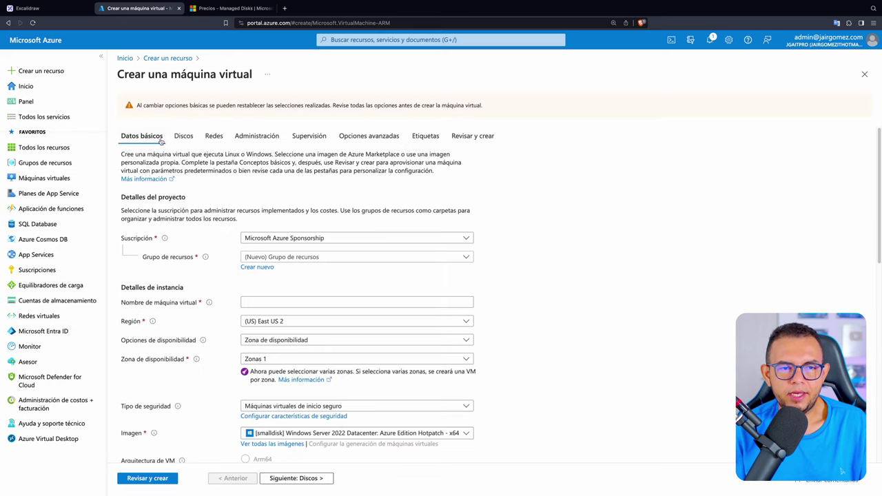
left_click(337, 257)
left_click(329, 305)
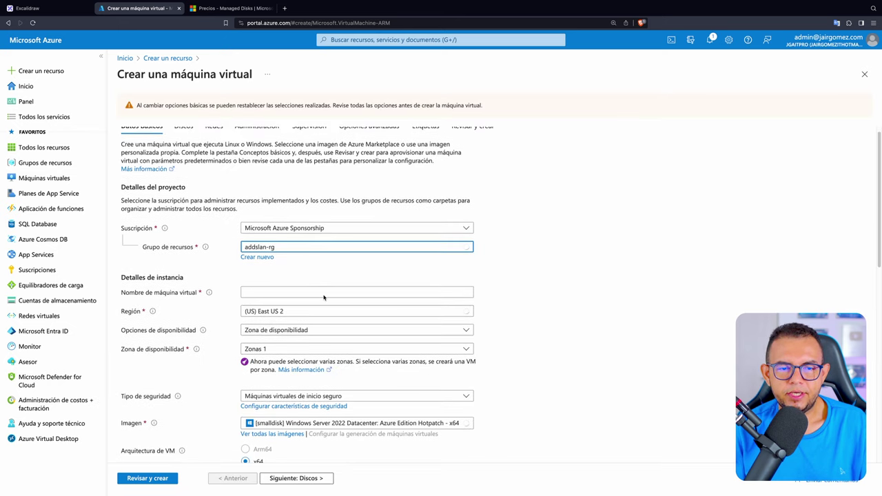
left_click(323, 292)
type("dsds")
key("ctrl+a")
type("vmaddslan01")
Set the administrator username to sdfds, then enter and confirm the administrator account password
scroll(320, 282, "down", 10)
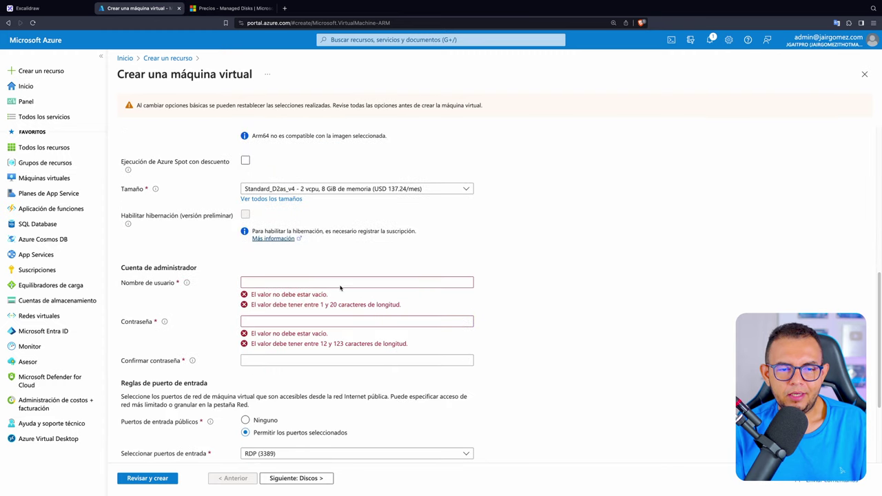
left_click(290, 254)
type("sdfds")
key("Tab")
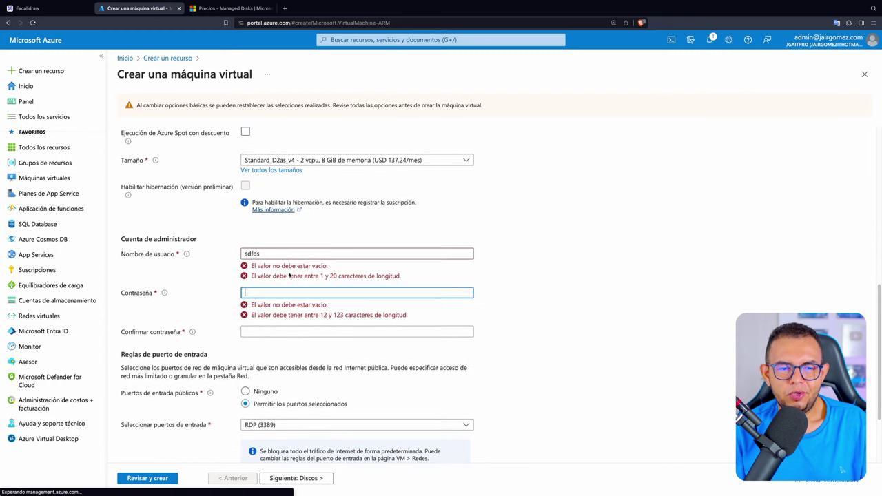
type("••••••••••")
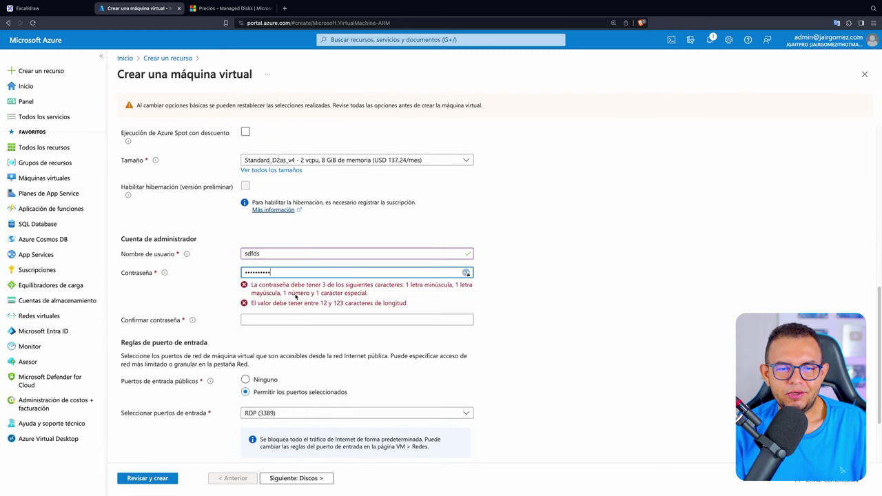
key("ctrl+a")
key("BackSpace")
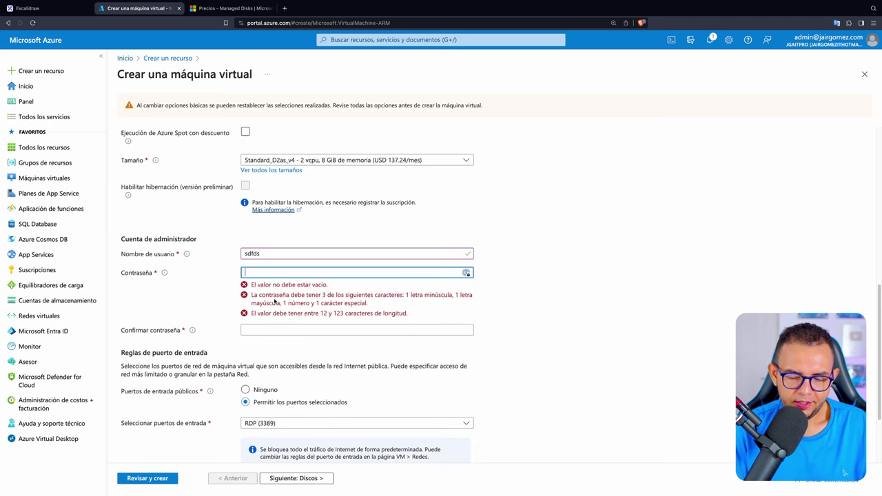
key("ctrl+v")
key("Tab")
key("ctrl+v")
Start creating a new data disk and review its source type options, size and storage type
left_click(317, 482)
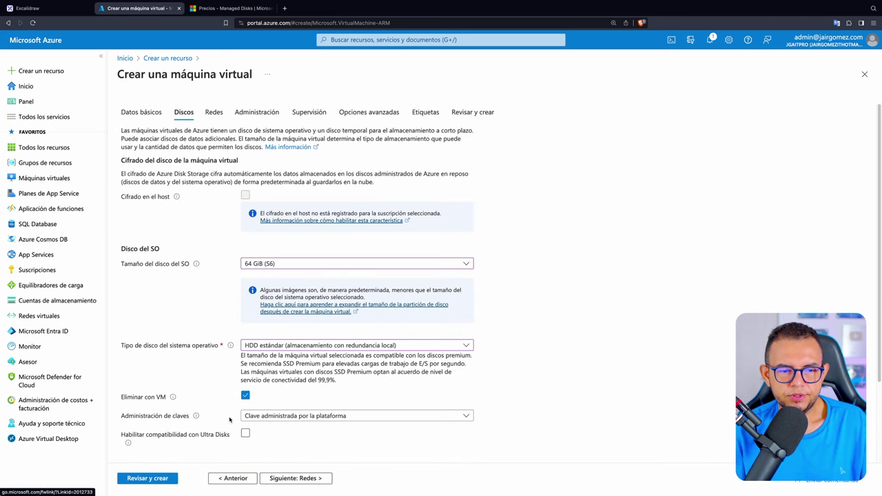
scroll(220, 406, "down", 3)
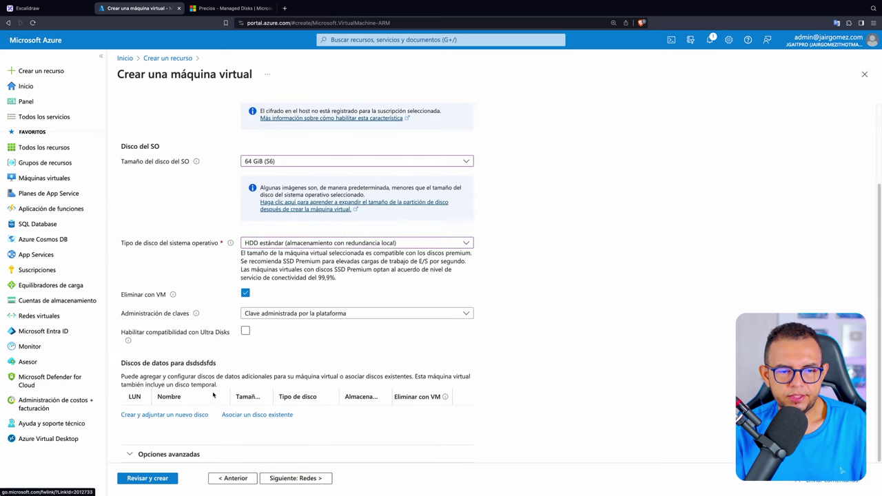
left_click(186, 419)
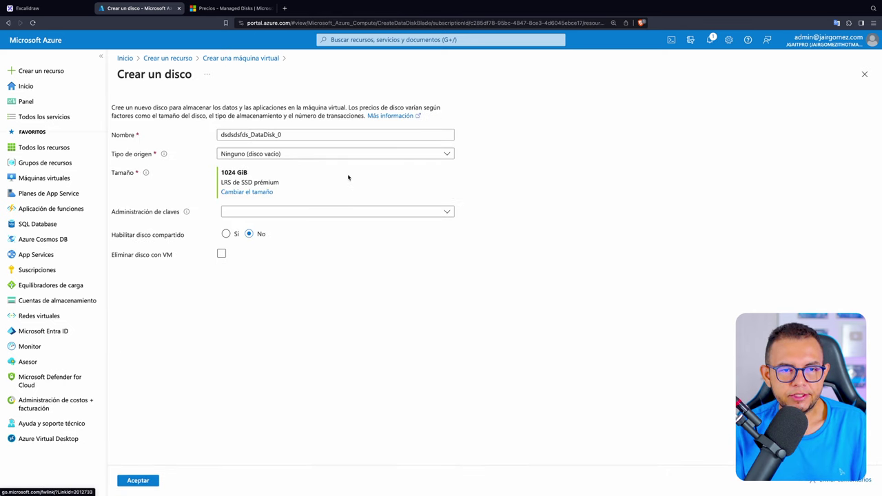
left_click(310, 157)
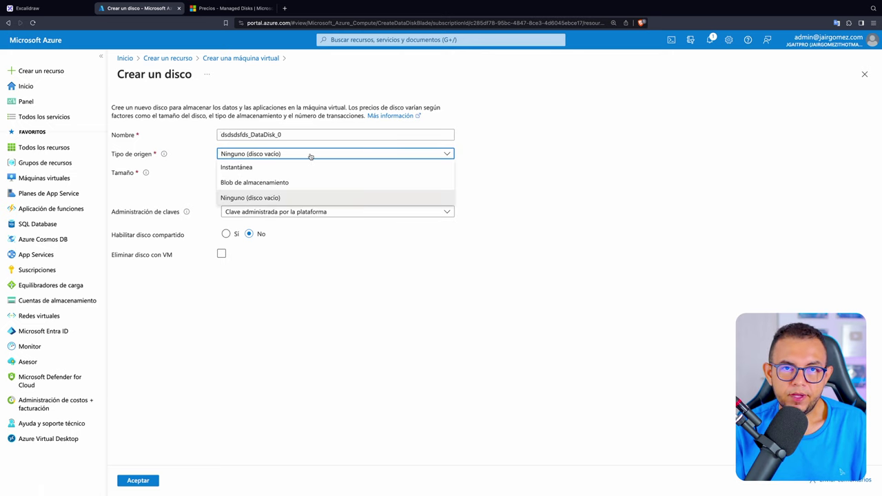
left_click(310, 157)
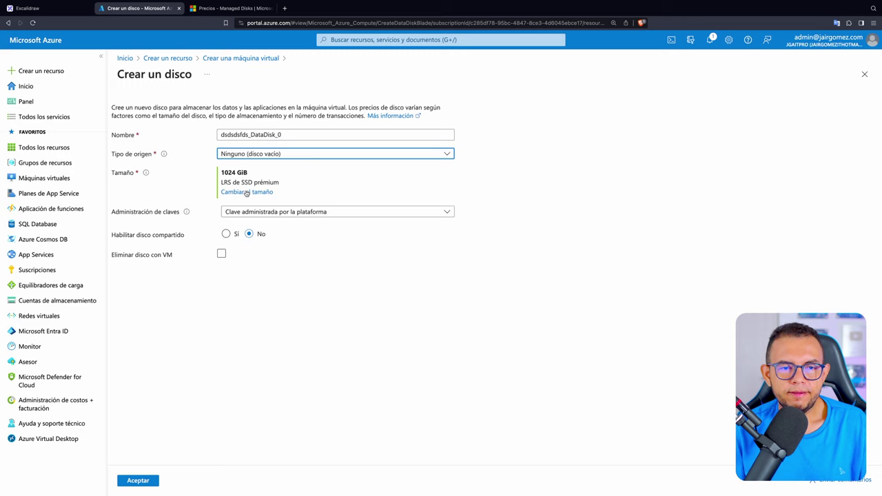
left_click_drag(221, 181, 283, 184)
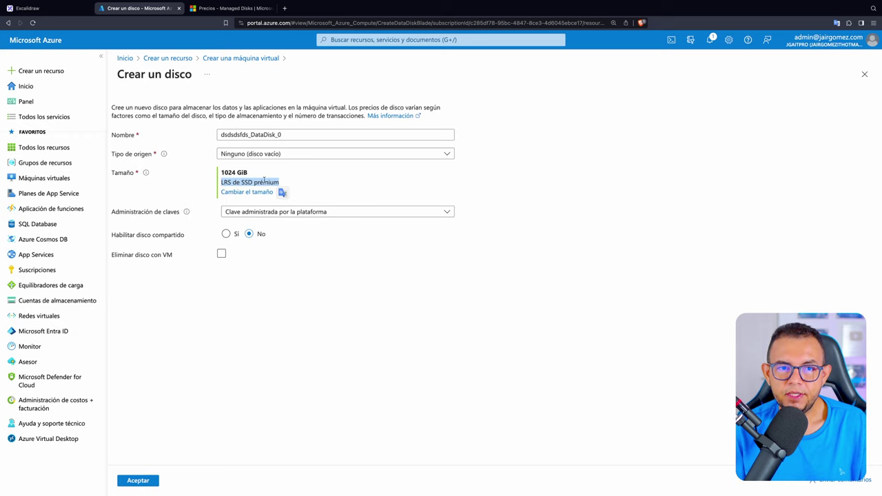
left_click_drag(246, 173, 218, 173)
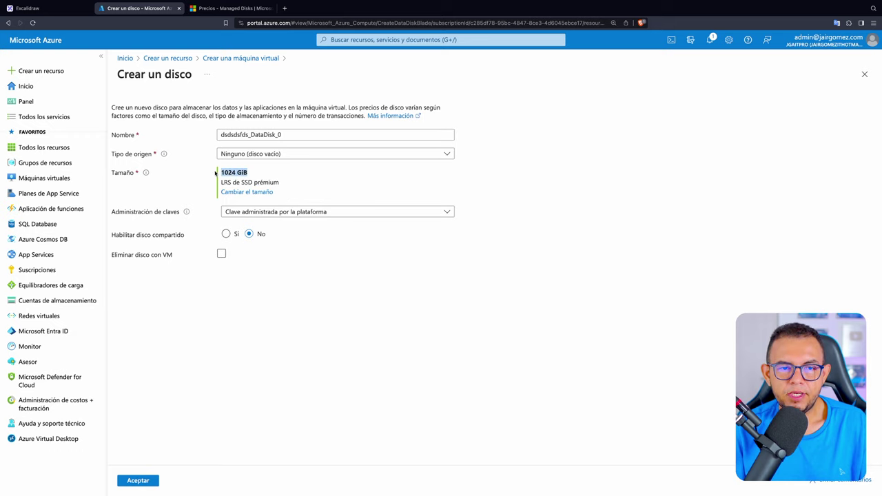
In the data disk's size selection, choose HDD estándar with locally redundant storage and the 32767 GiB (S80) size
left_click(254, 193)
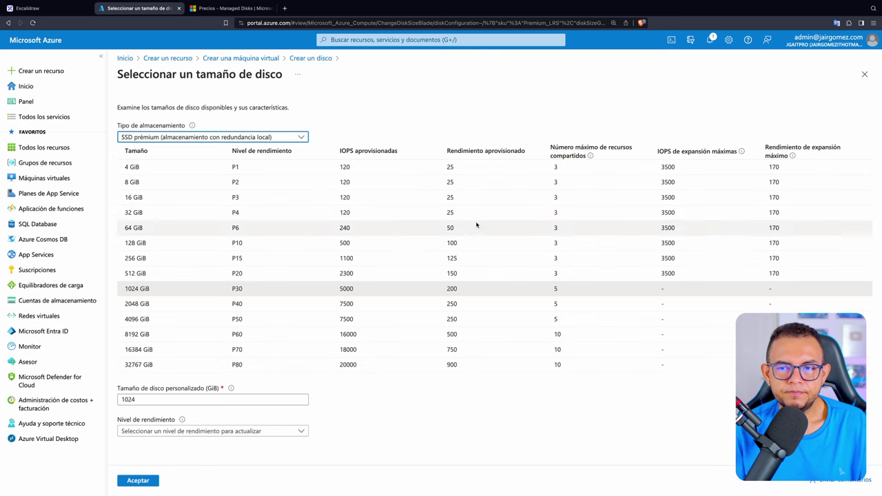
left_click(295, 139)
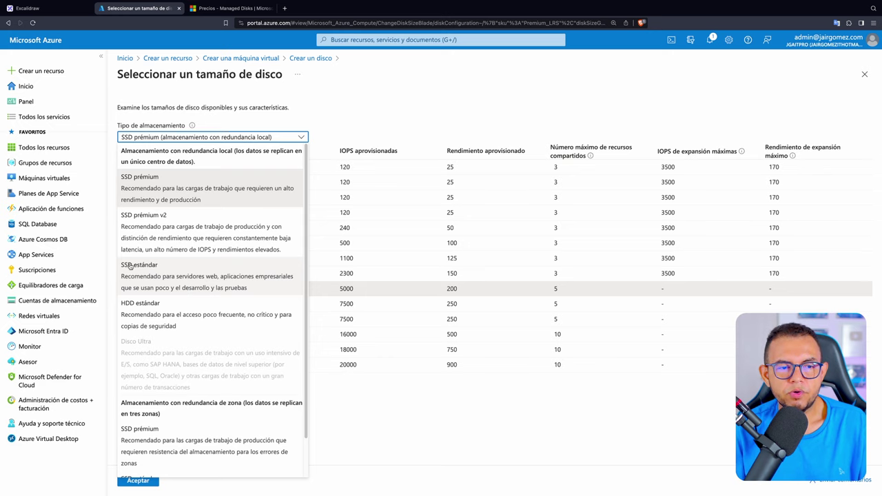
left_click(163, 316)
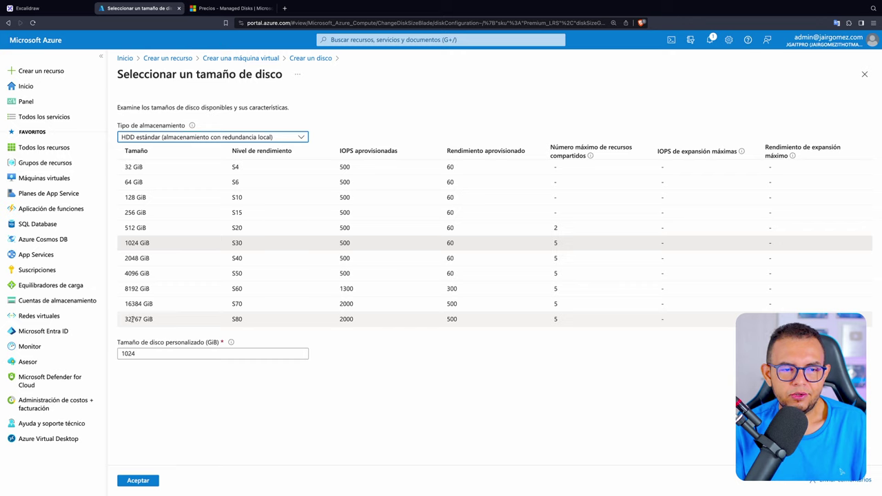
left_click_drag(131, 319, 143, 320)
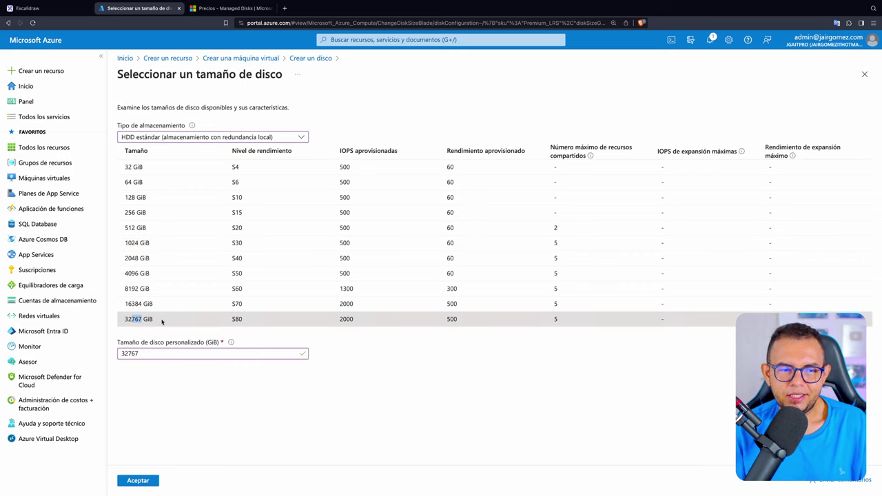
left_click(165, 324)
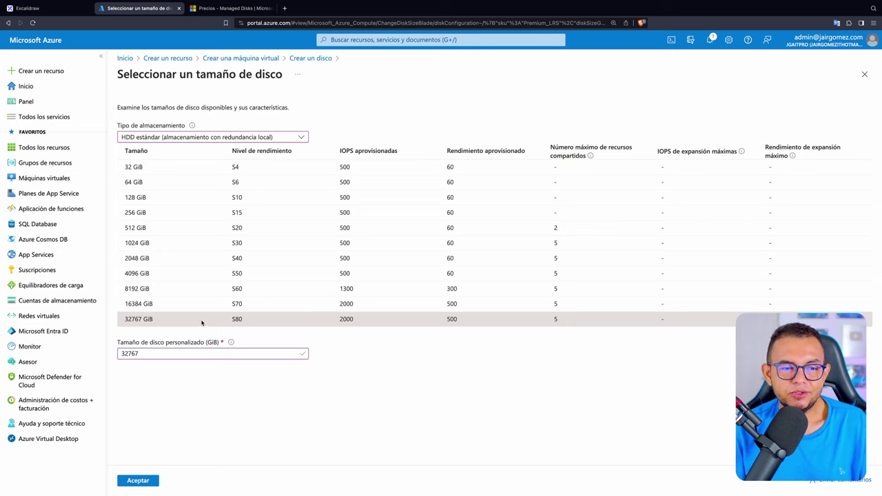
double_click(145, 355)
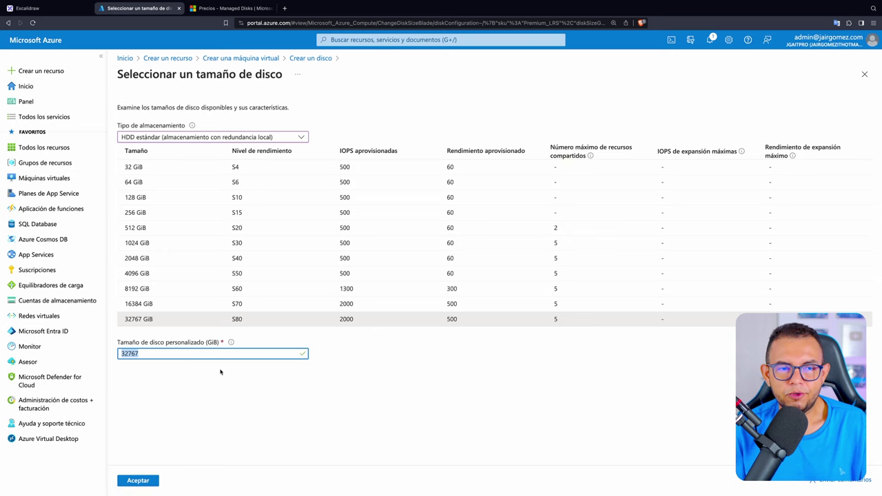
Change the data disk's storage type to SSD prémium v2 with local redundancy and set its custom size to 1024 GiB
left_click(234, 137)
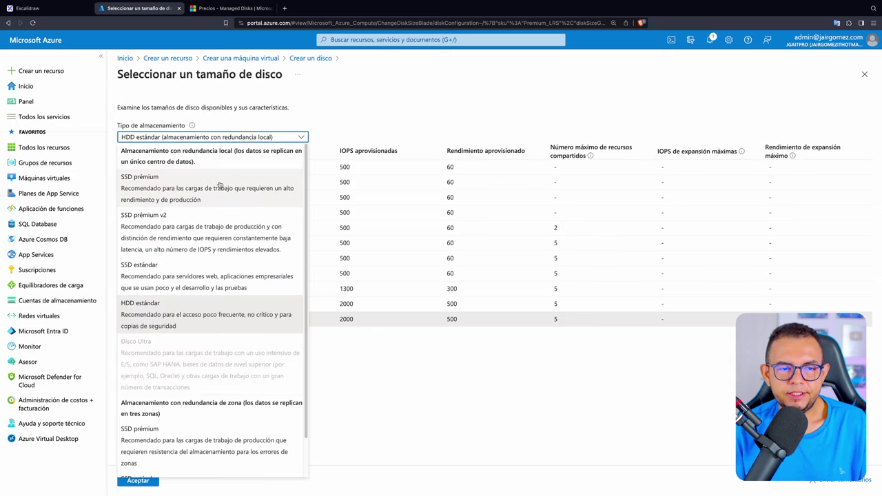
left_click(215, 234)
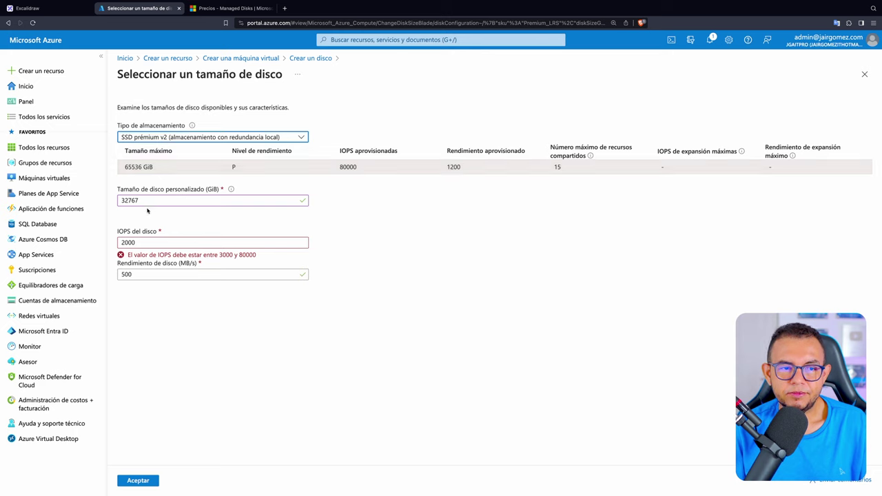
double_click(145, 201)
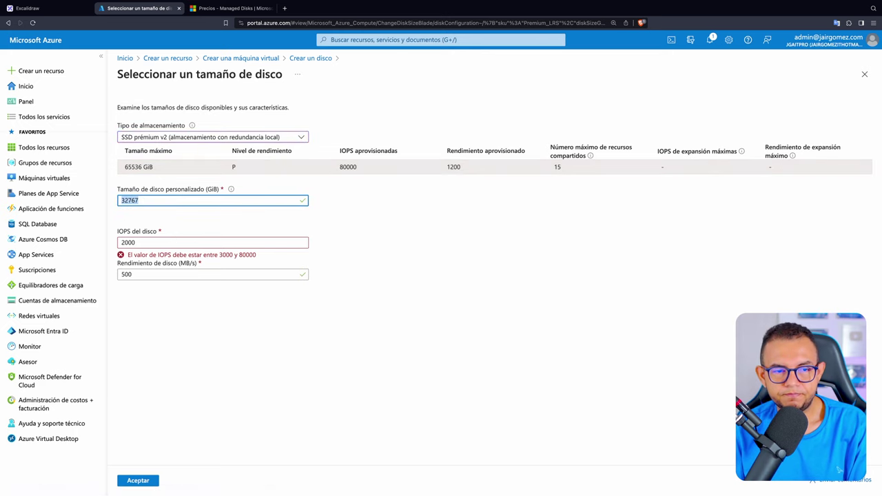
key("BackSpace")
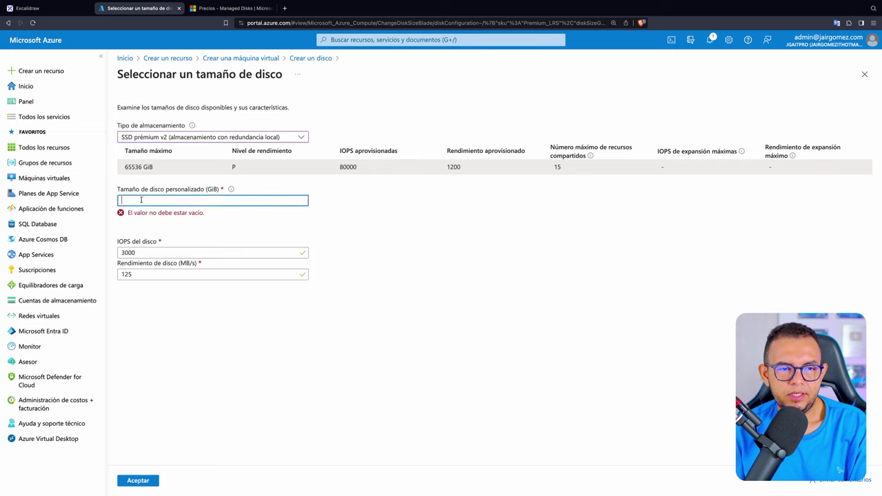
type("1")
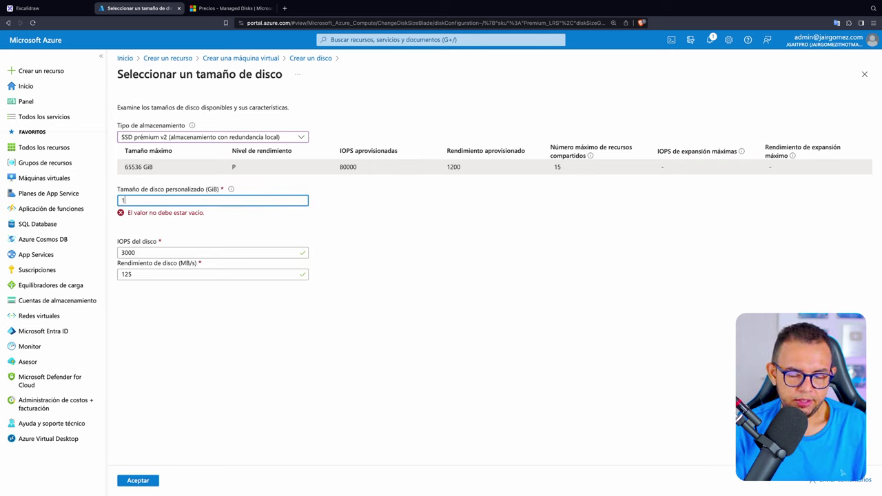
type("024")
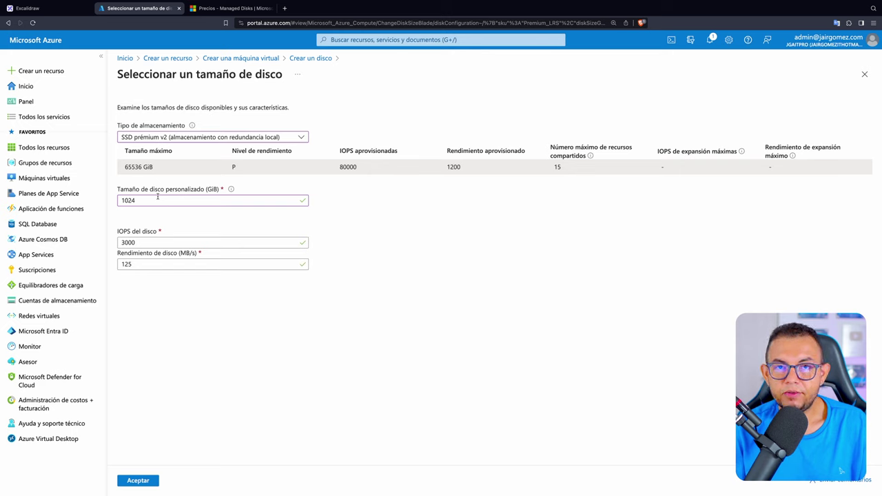
Examine the IOPS and throughput settings available for the SSD prémium v2 data disk
left_click(118, 265)
left_click(128, 243)
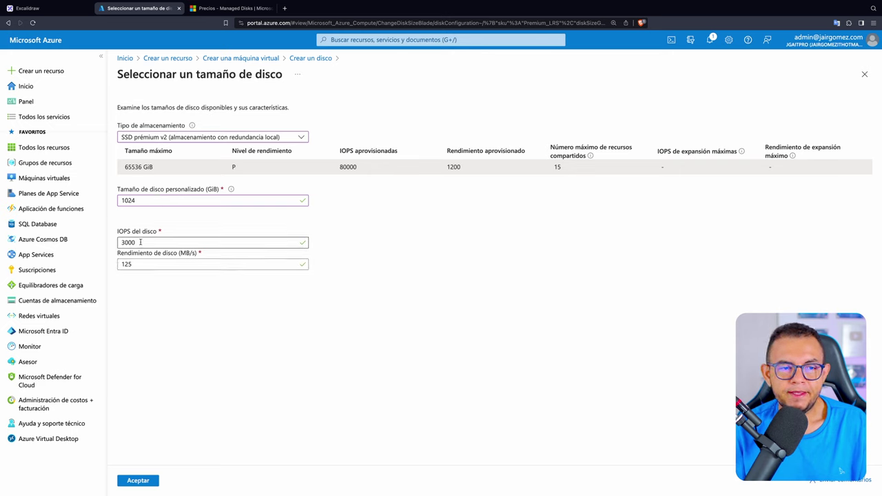
left_click(140, 241)
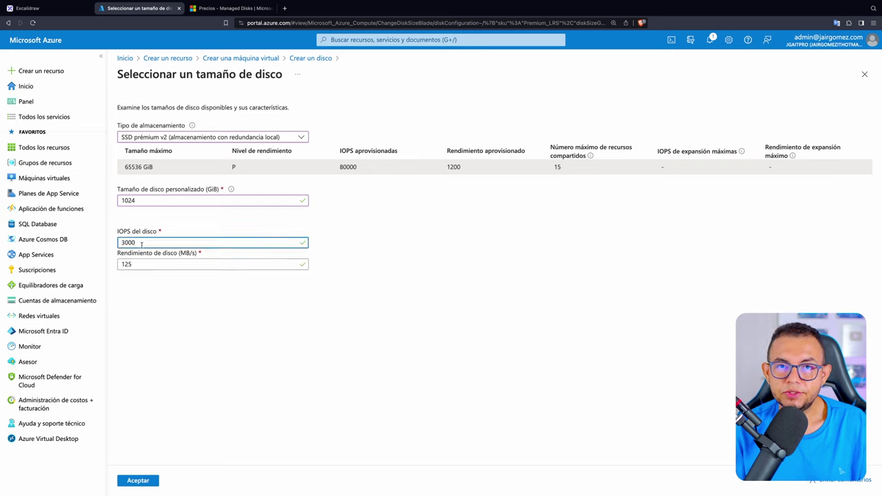
left_click(137, 263)
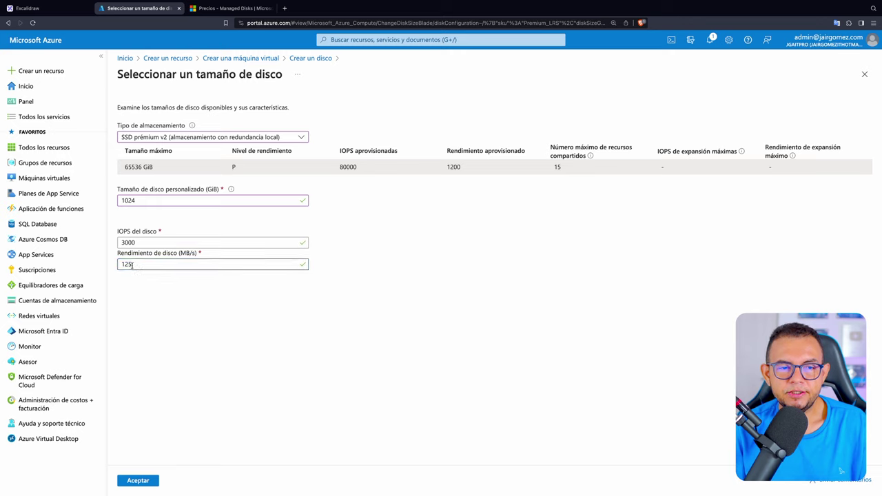
left_click_drag(133, 267, 90, 269)
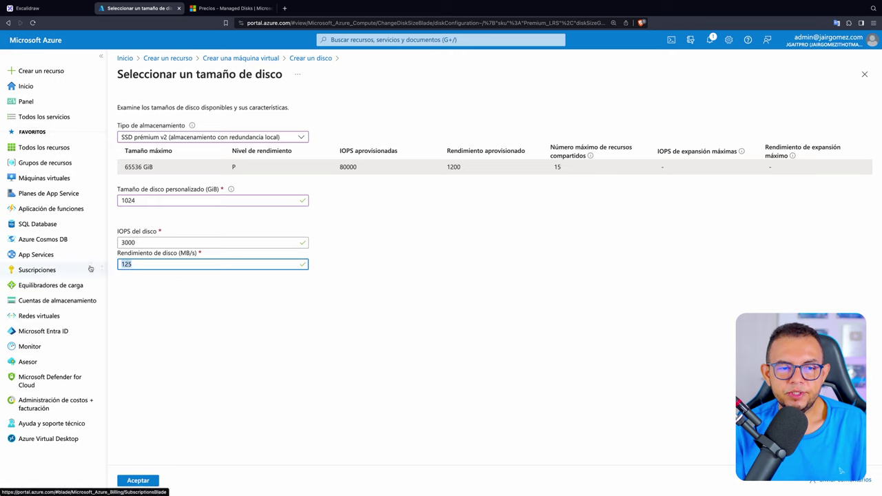
left_click(154, 284)
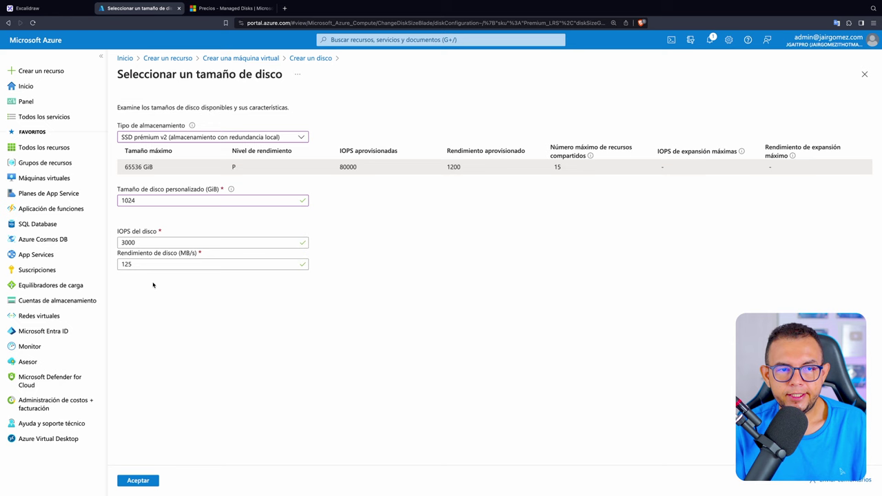
Select SSD prémium with local redundancy to view its sizes, then discard the size changes and leave data disk creation
left_click(214, 143)
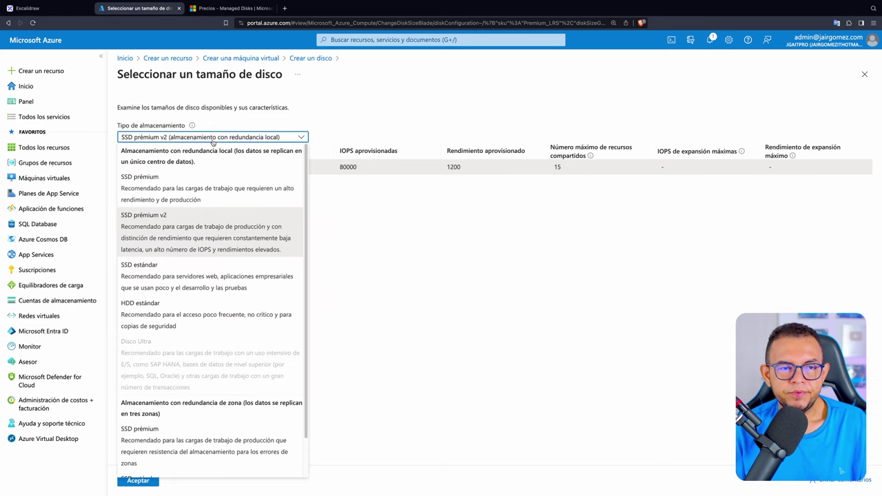
left_click(173, 193)
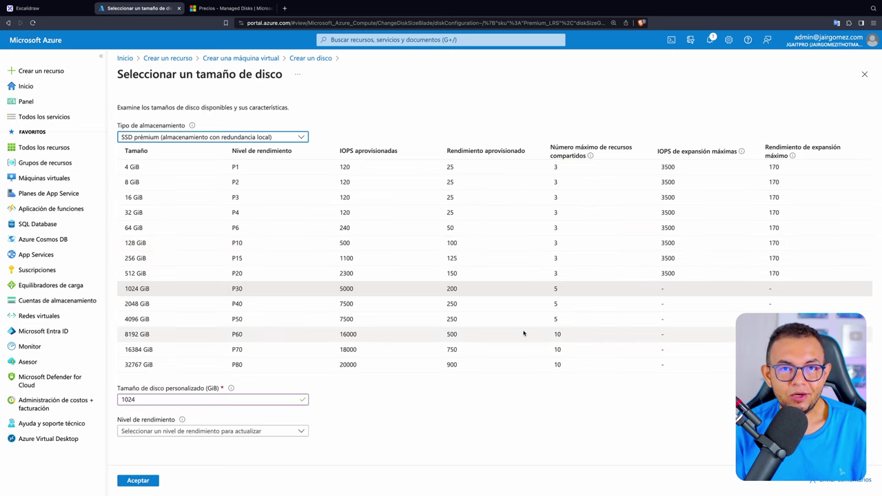
left_click(862, 76)
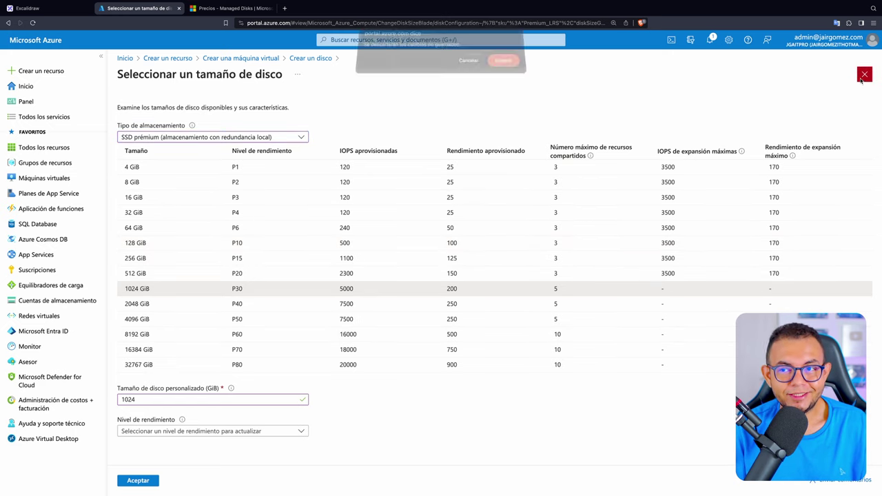
left_click(504, 60)
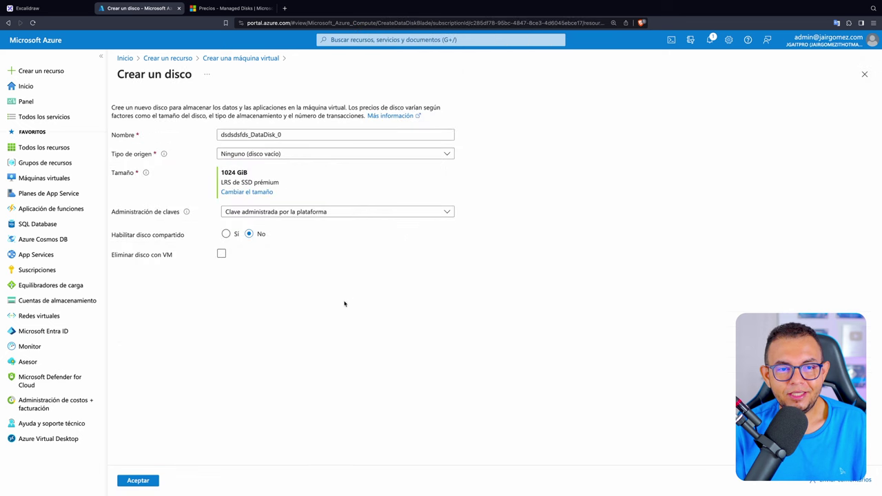
left_click(864, 73)
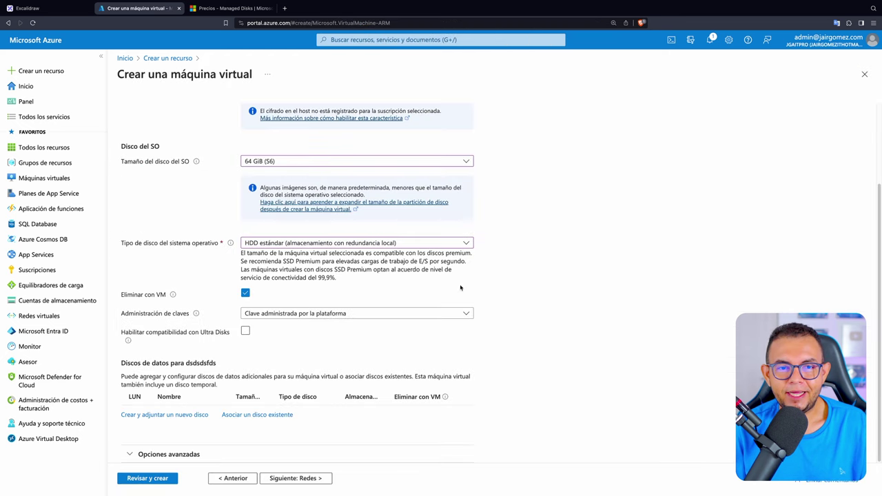
Switch to the Excalidraw diagram comparing the storage disk types for virtual machines
scroll(653, 388, "up", 3)
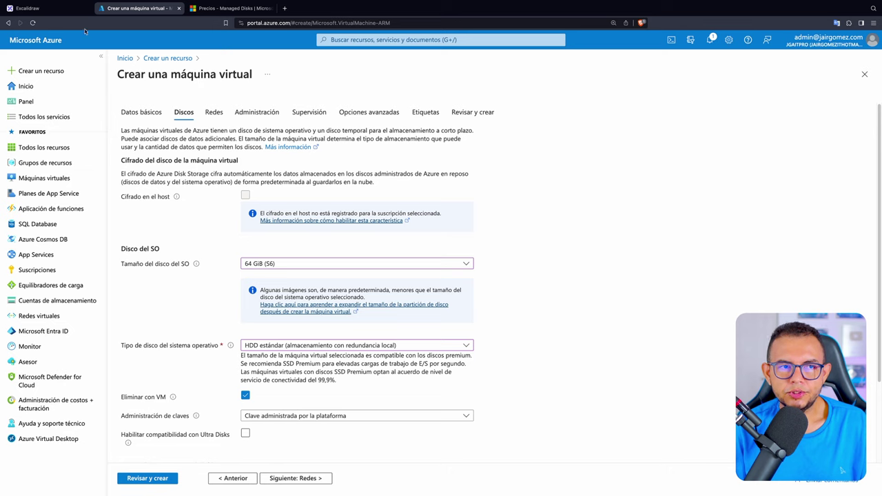
left_click(65, 7)
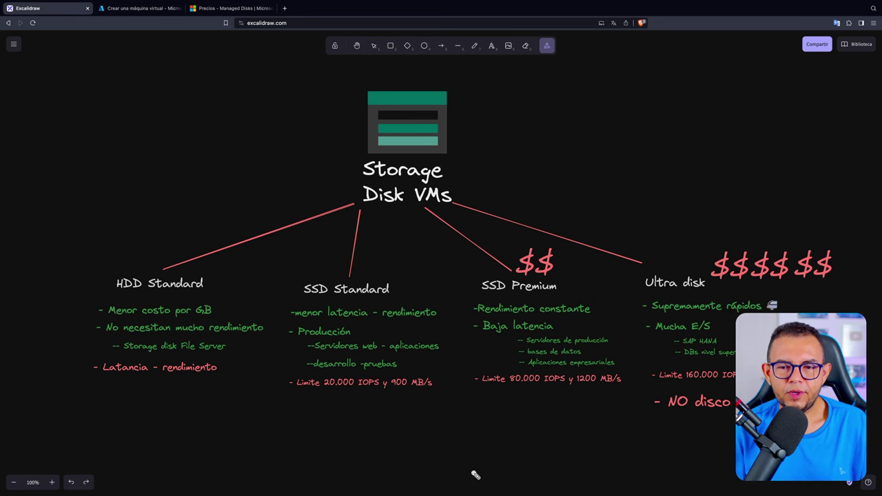